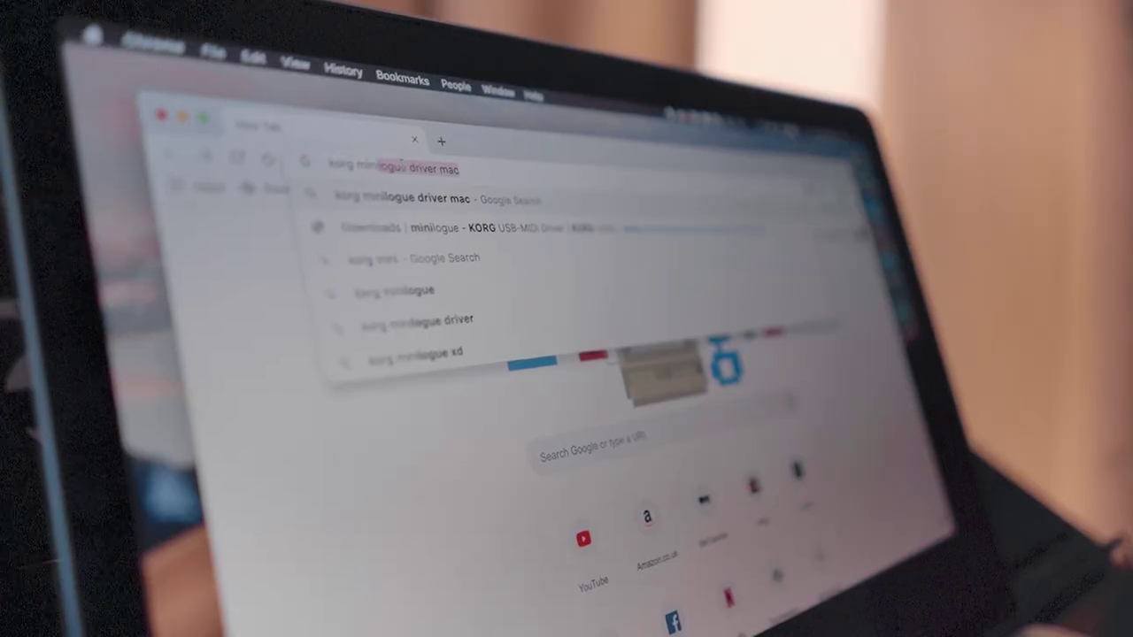
- Search Google for 'korg minilogue driver mac' to find the synth's USB-MIDI driver
text(river)
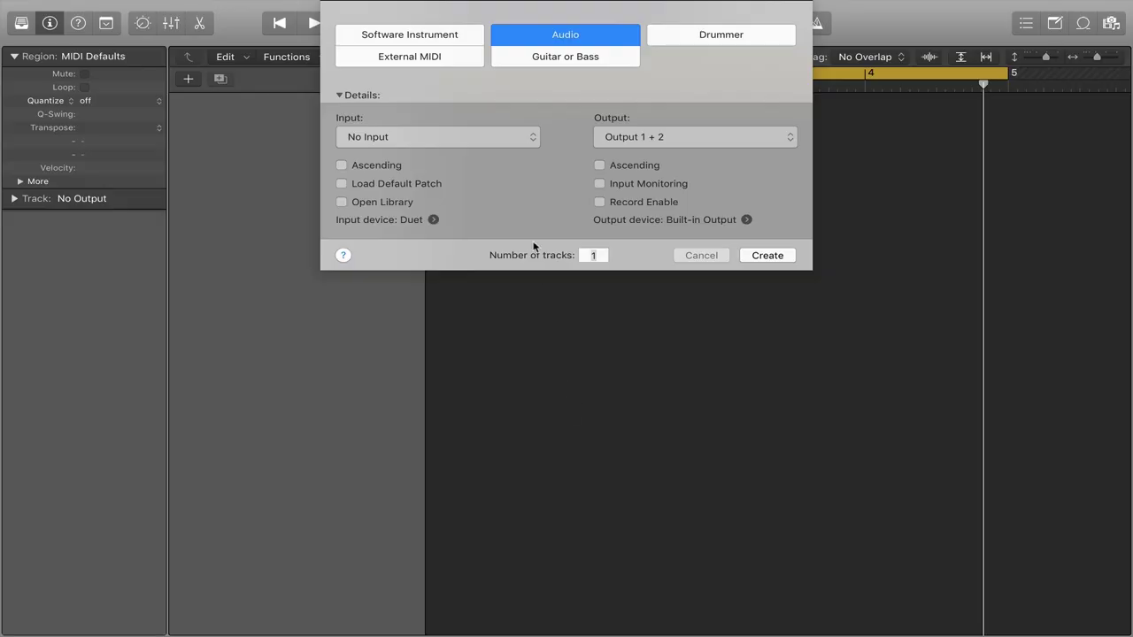
- Create the audio track Audio 1 with Input 1 as its input and input monitoring enabled
click(542, 37)
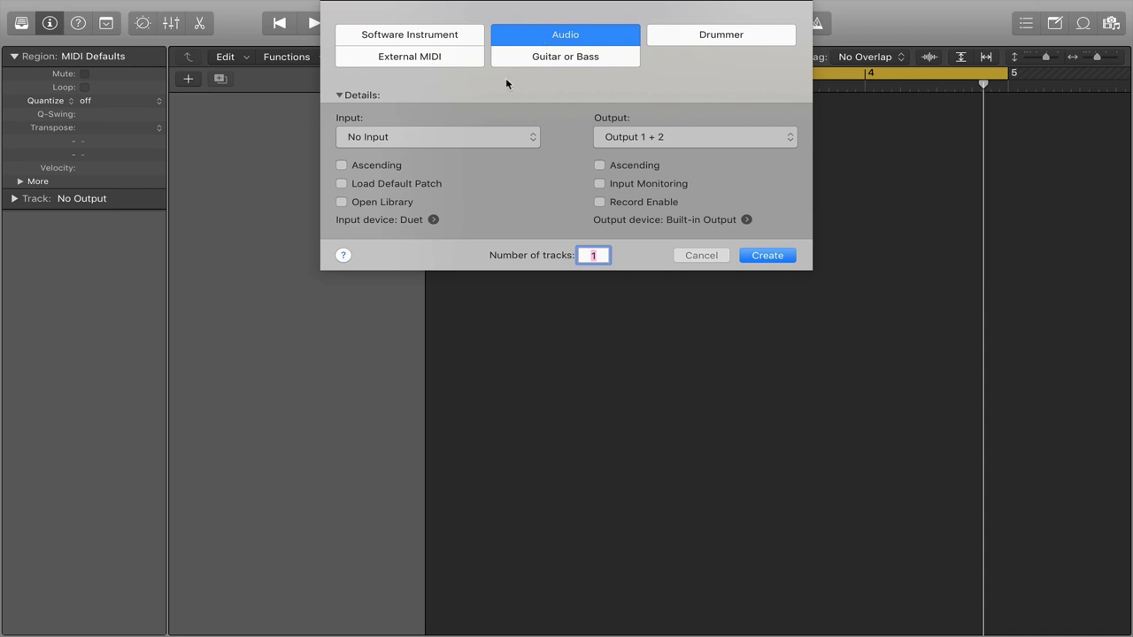
click(472, 137)
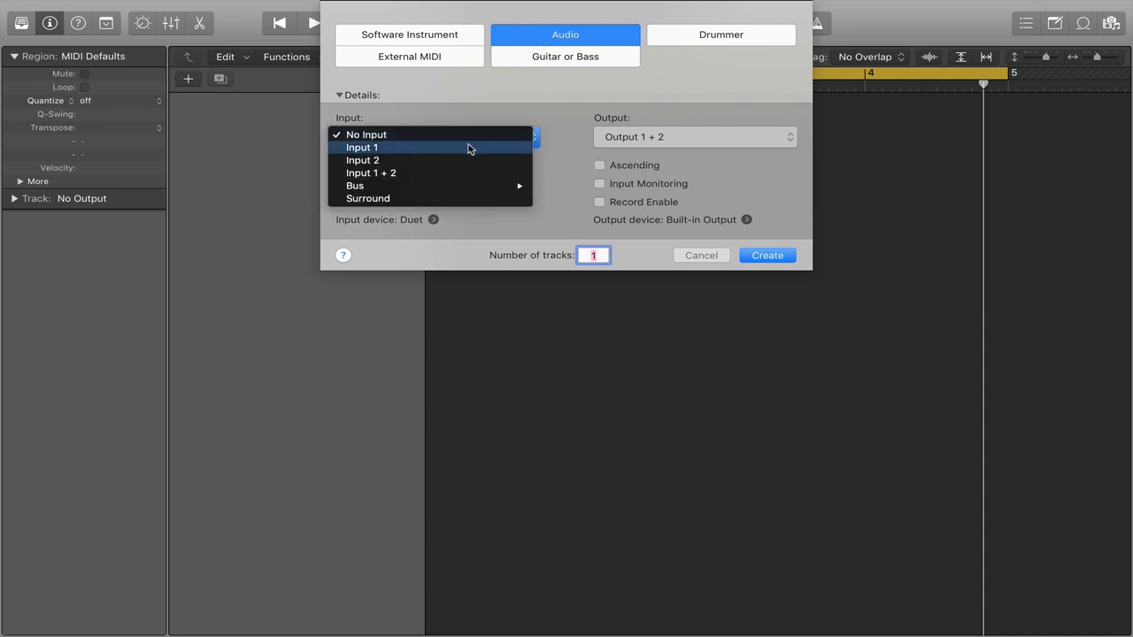
click(469, 148)
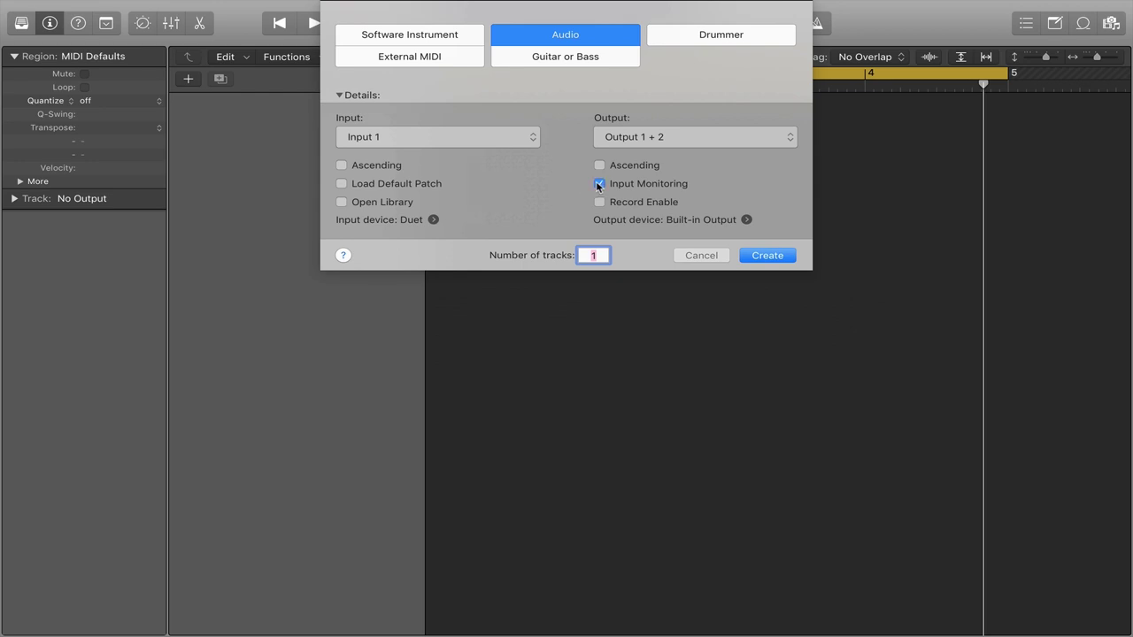
click(766, 255)
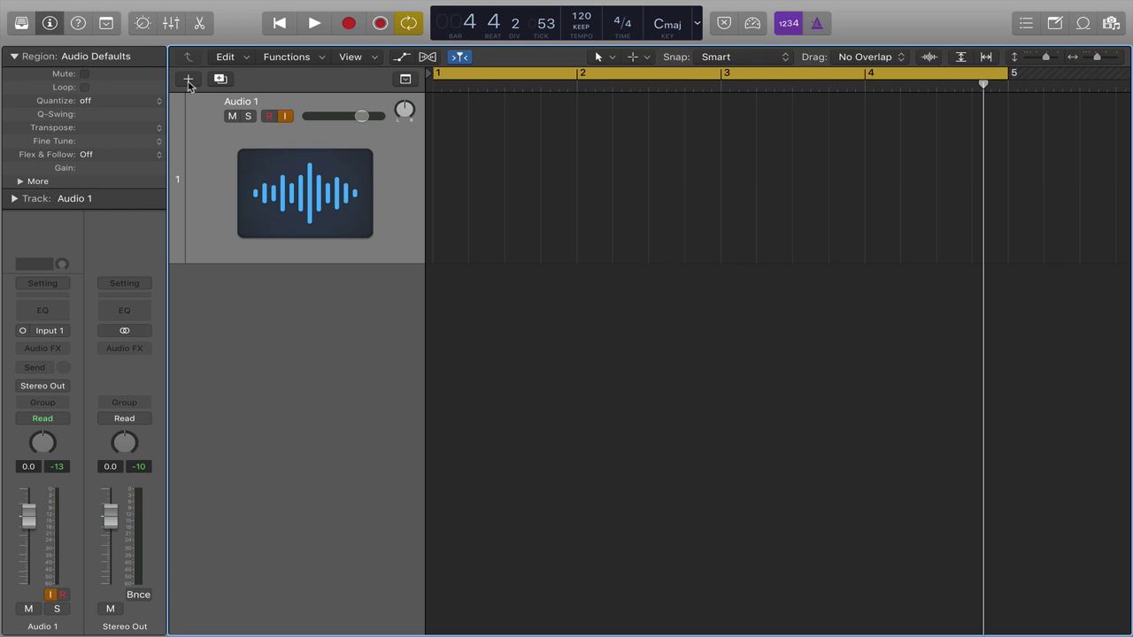
- Create external MIDI track Inst 1 using the External Instrument plug-in and open its MIDI Destination list
click(188, 79)
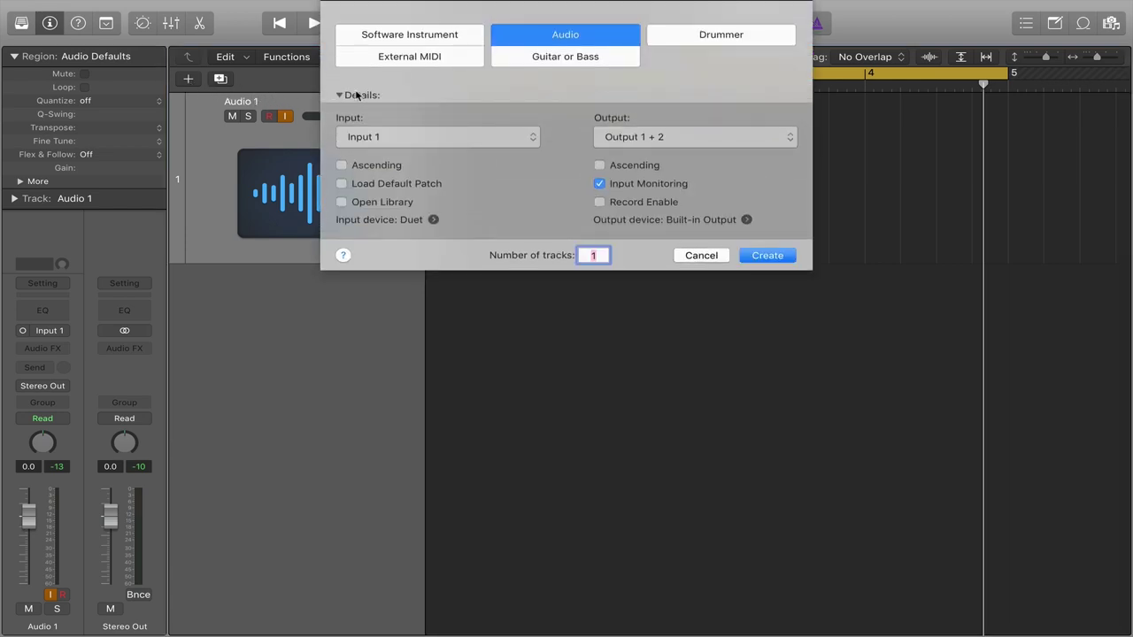
click(410, 58)
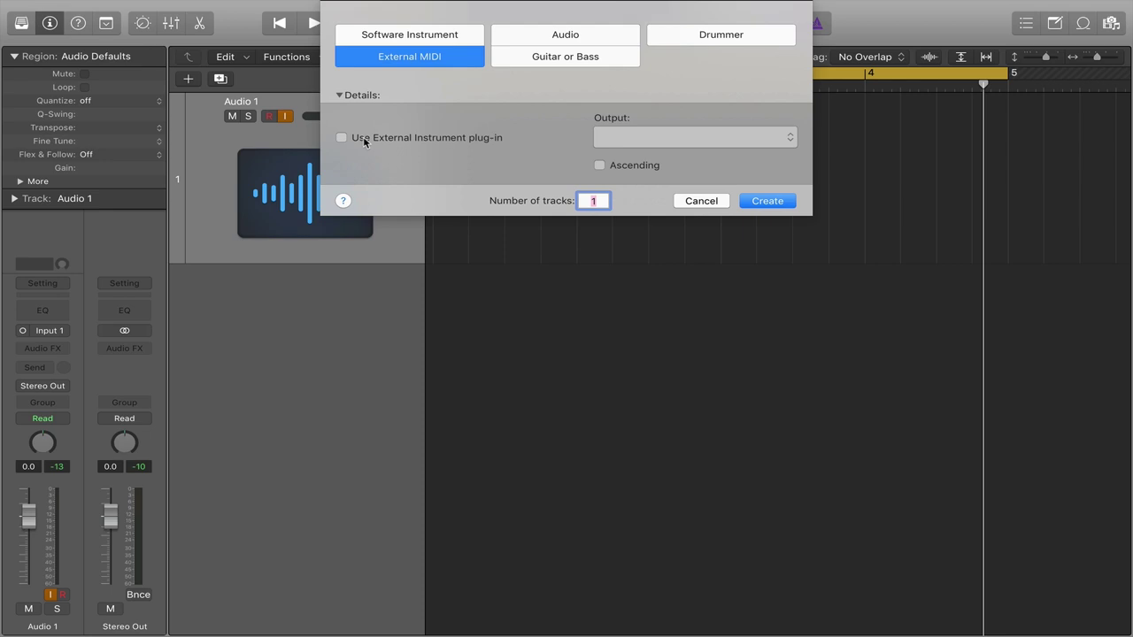
click(342, 138)
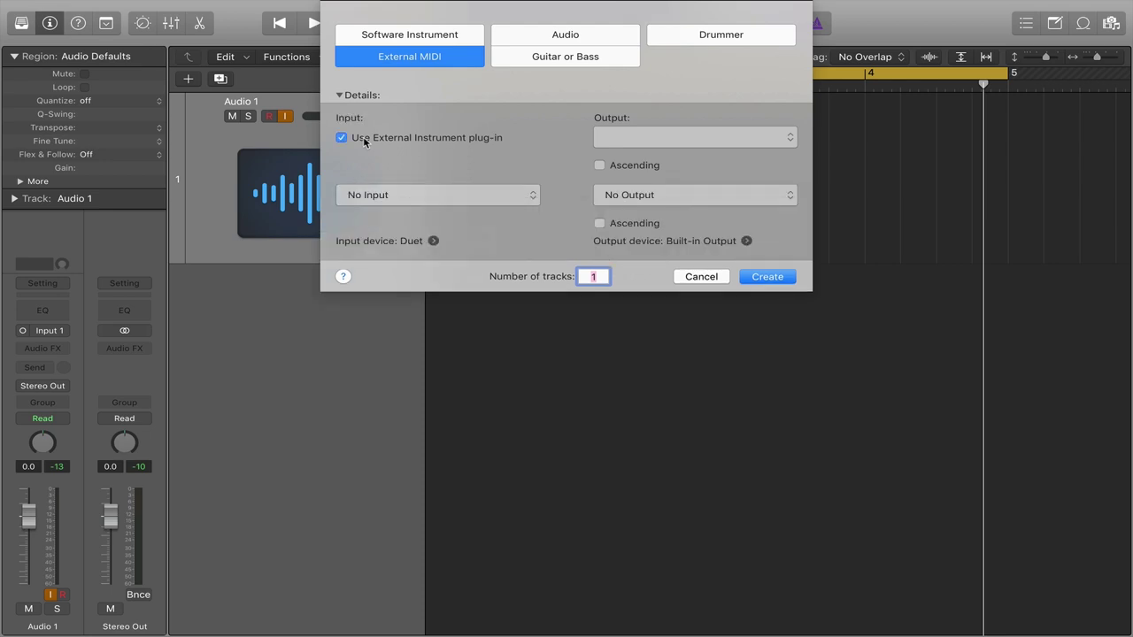
click(767, 278)
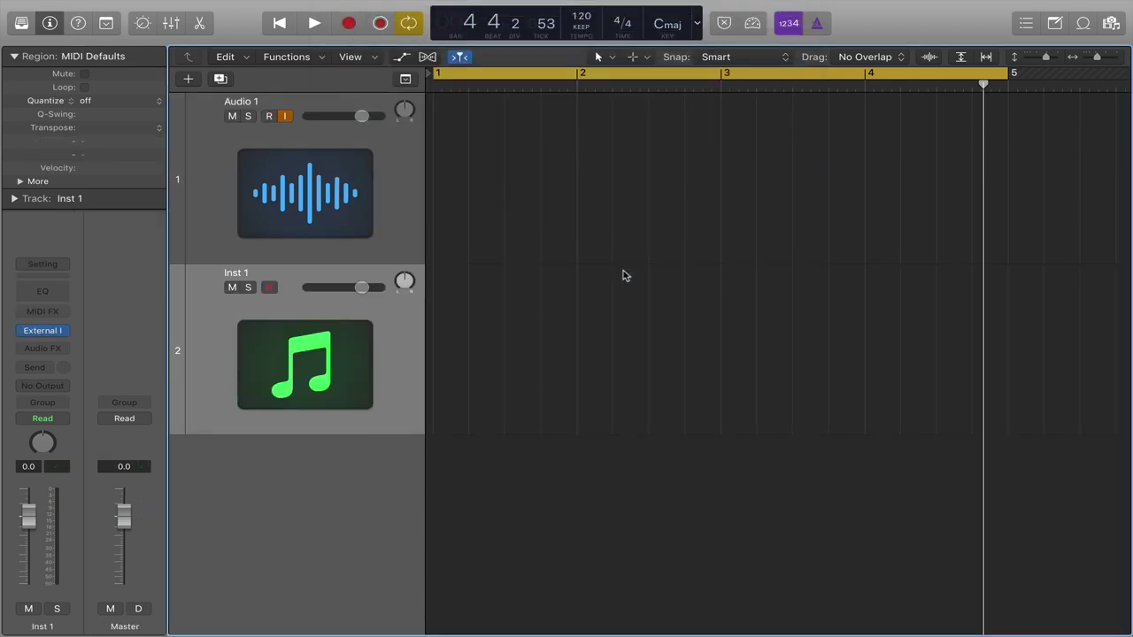
click(43, 331)
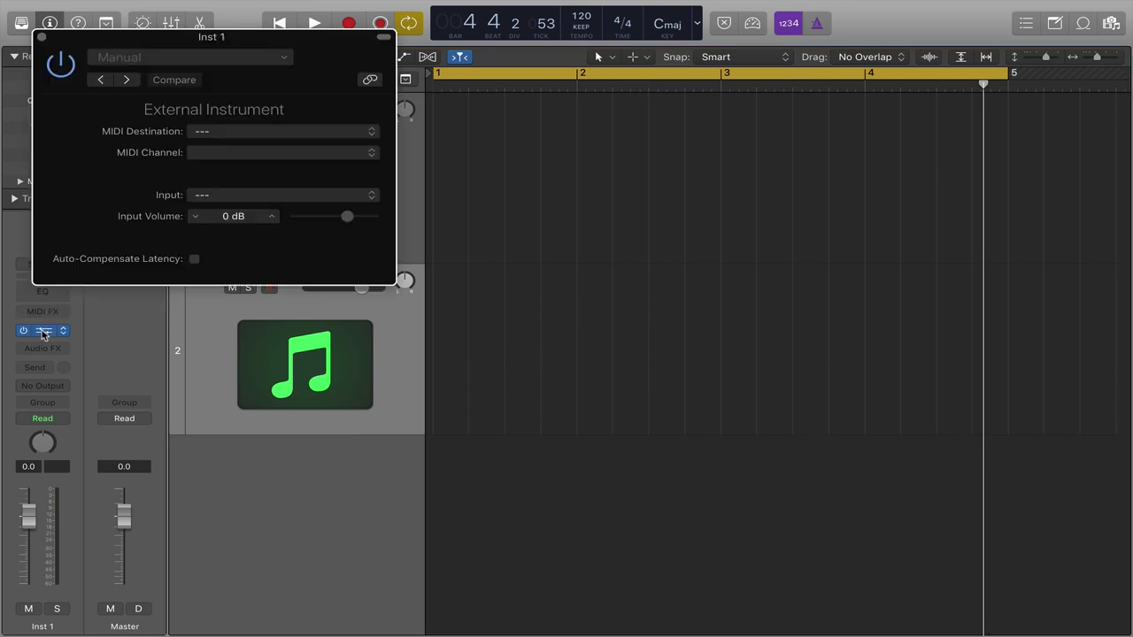
click(226, 133)
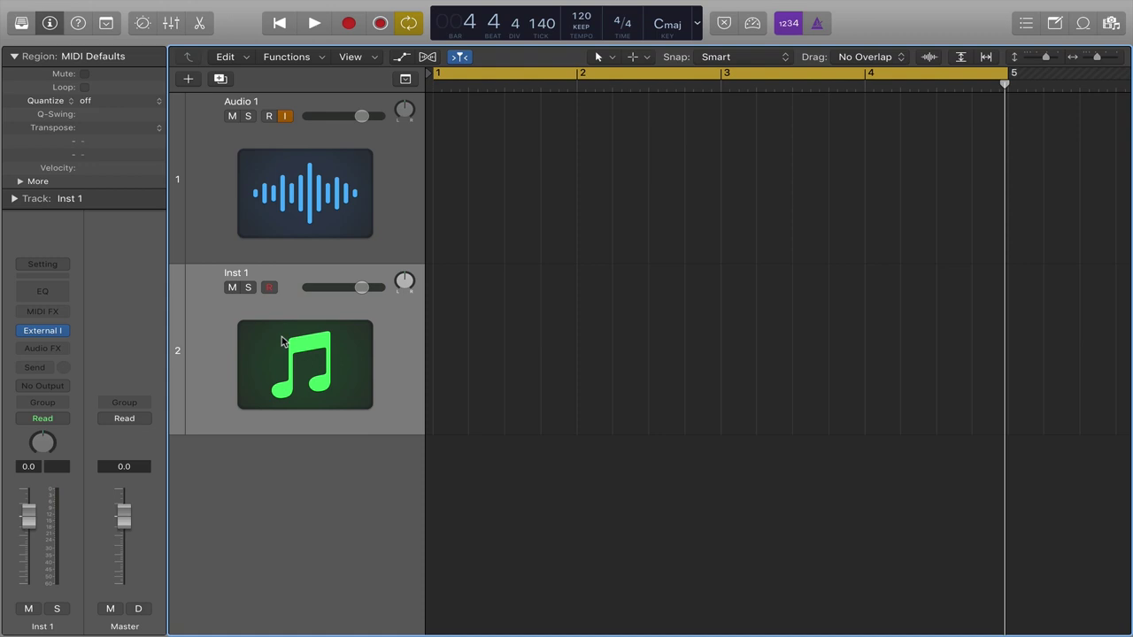
- Record a MIDI region on Inst 1, limit the cycle to the first bar, and play it
key(r)
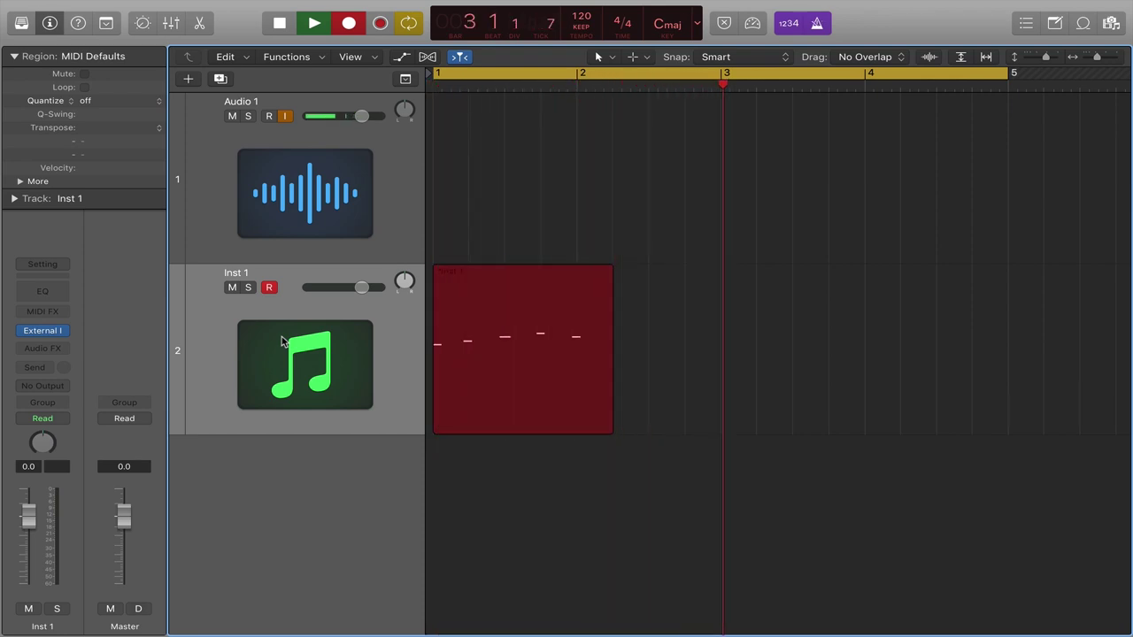
key(space)
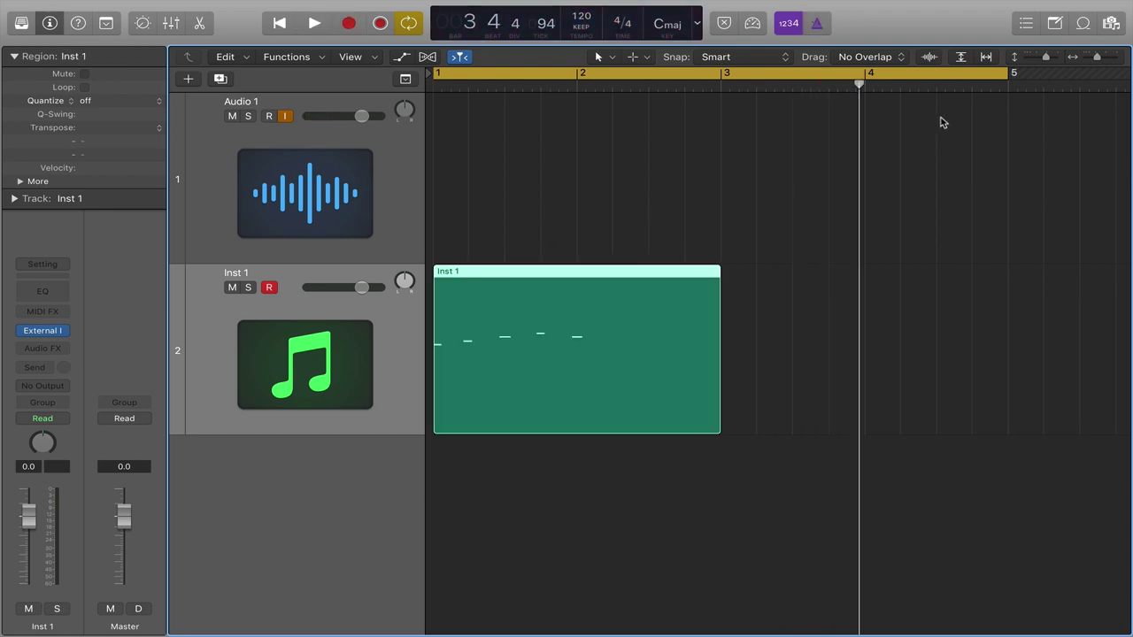
drag(1009, 76, 578, 124)
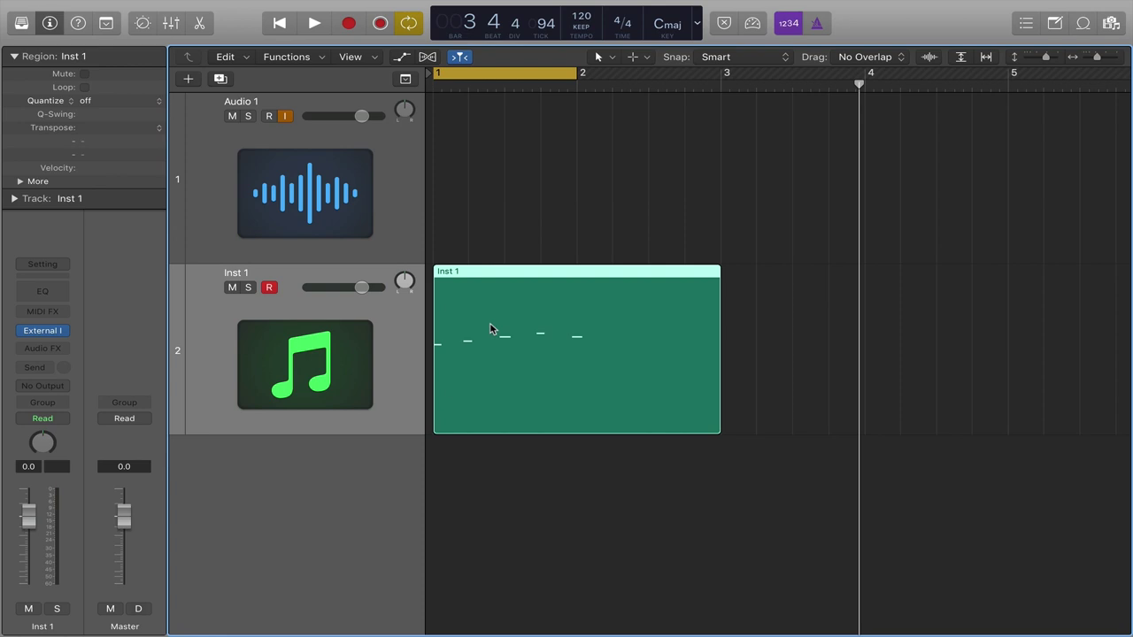
key(space)
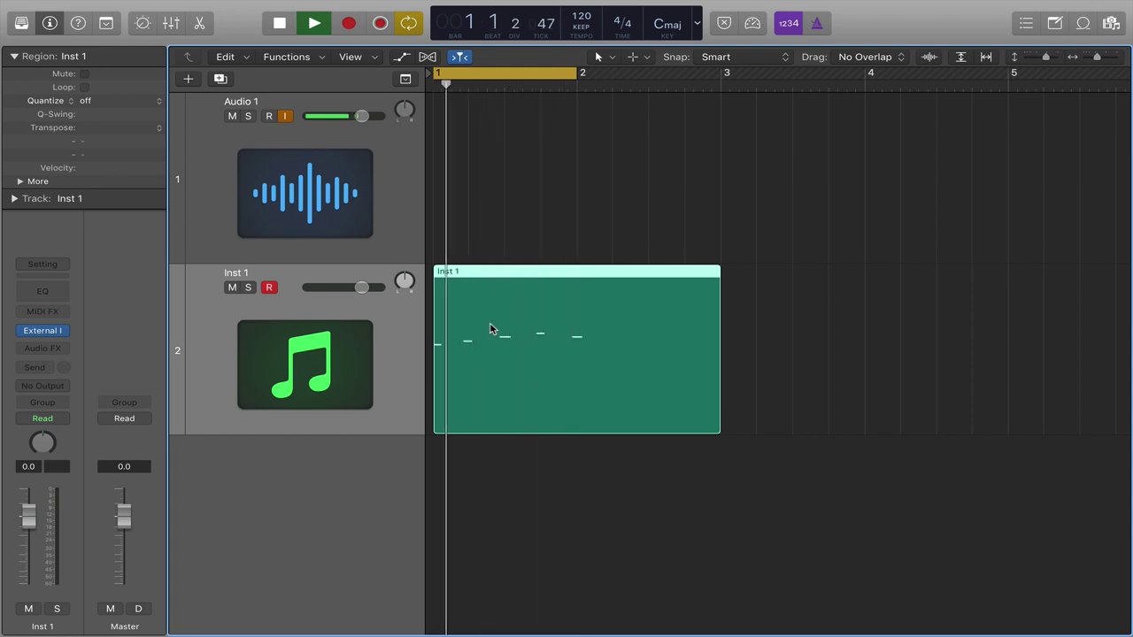
key(space)
- Deselect the Inst 1 region and play the loop again to hear the synth
click(531, 255)
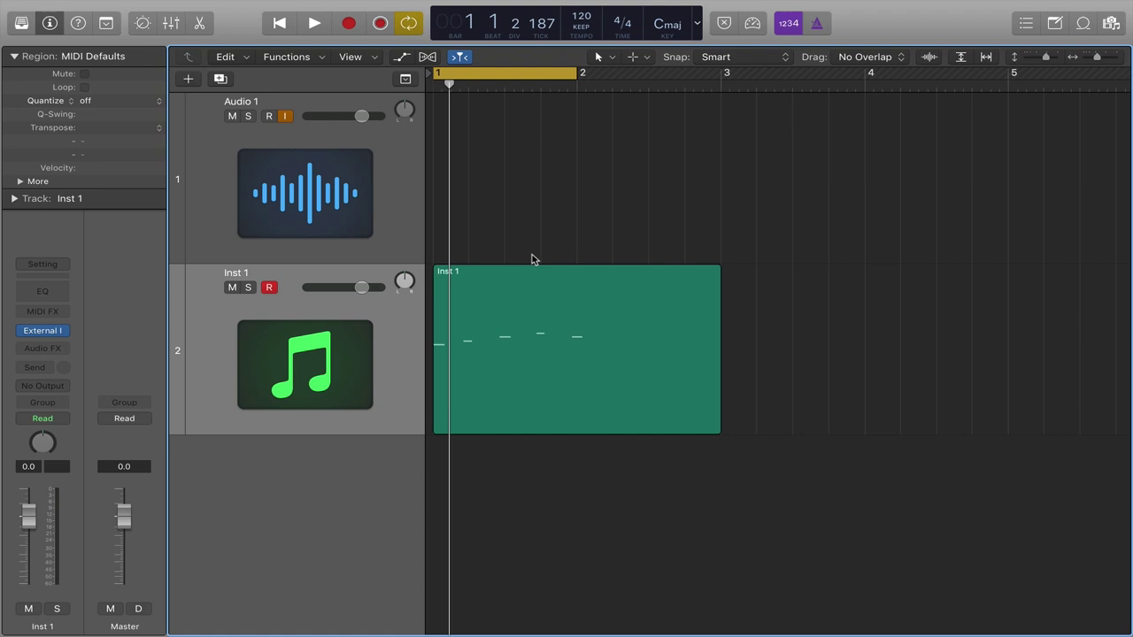
key(space)
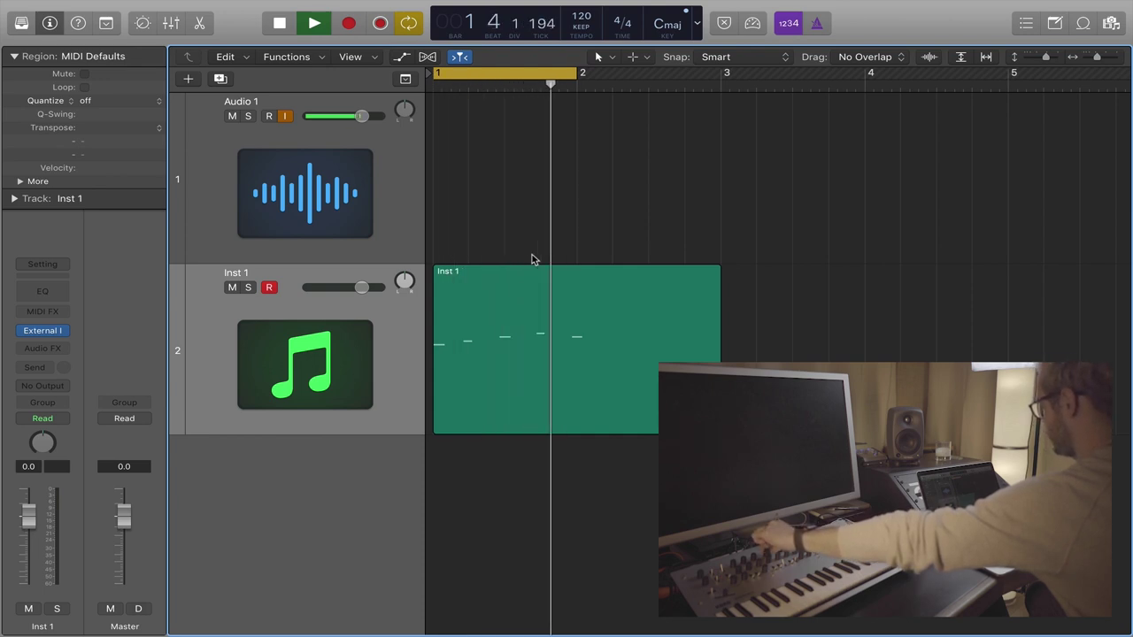
key(space)
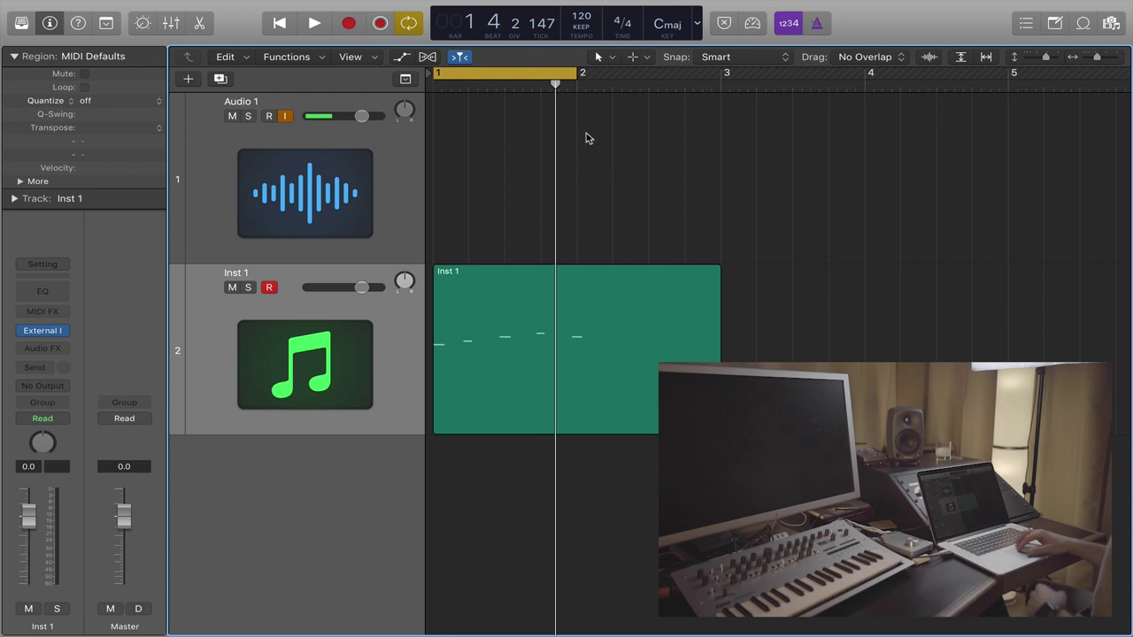
- Extend the cycle to bar 3 and record the synth onto Audio 1 with Cycle turned off
drag(582, 74, 727, 77)
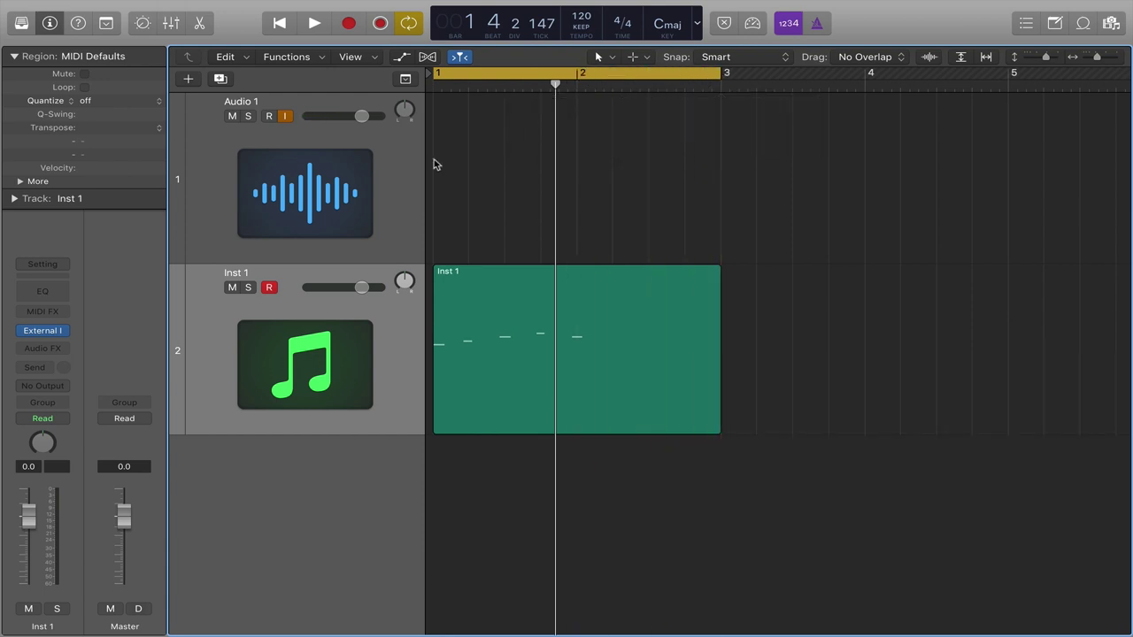
click(383, 186)
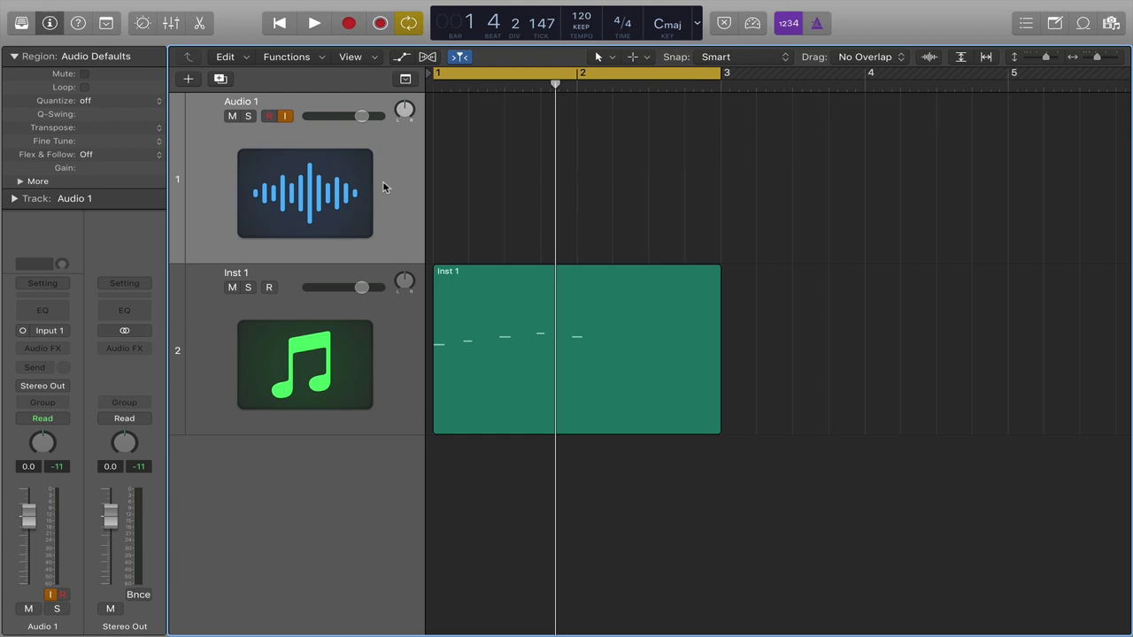
key(r)
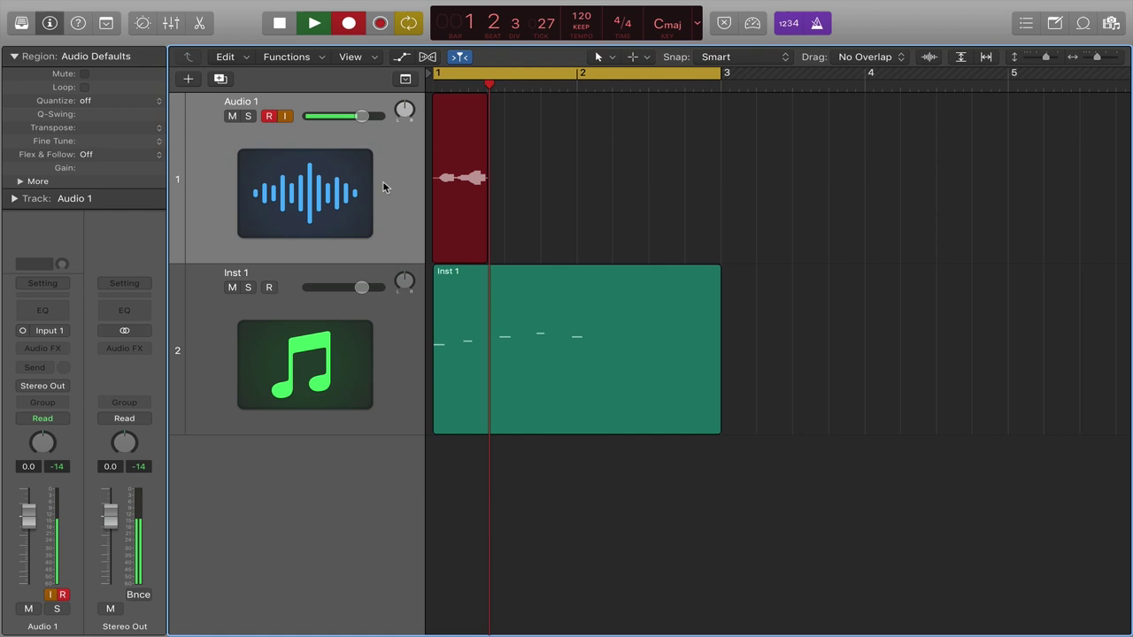
key(c)
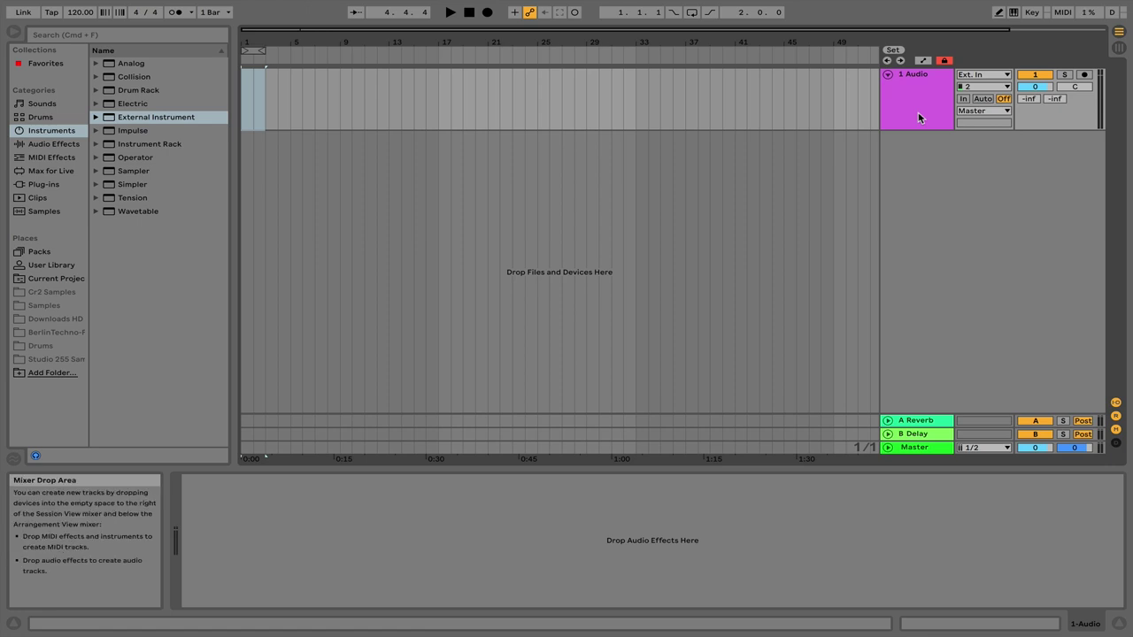
- Set the 1 Audio track's input channel to 1 and its monitoring to In
click(971, 89)
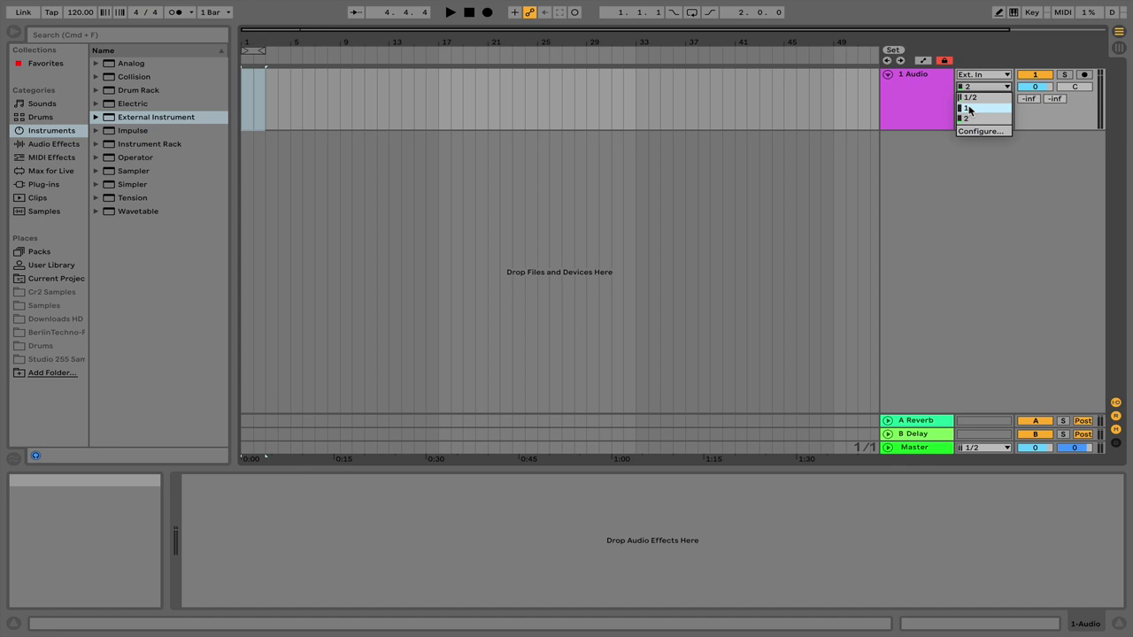
click(969, 108)
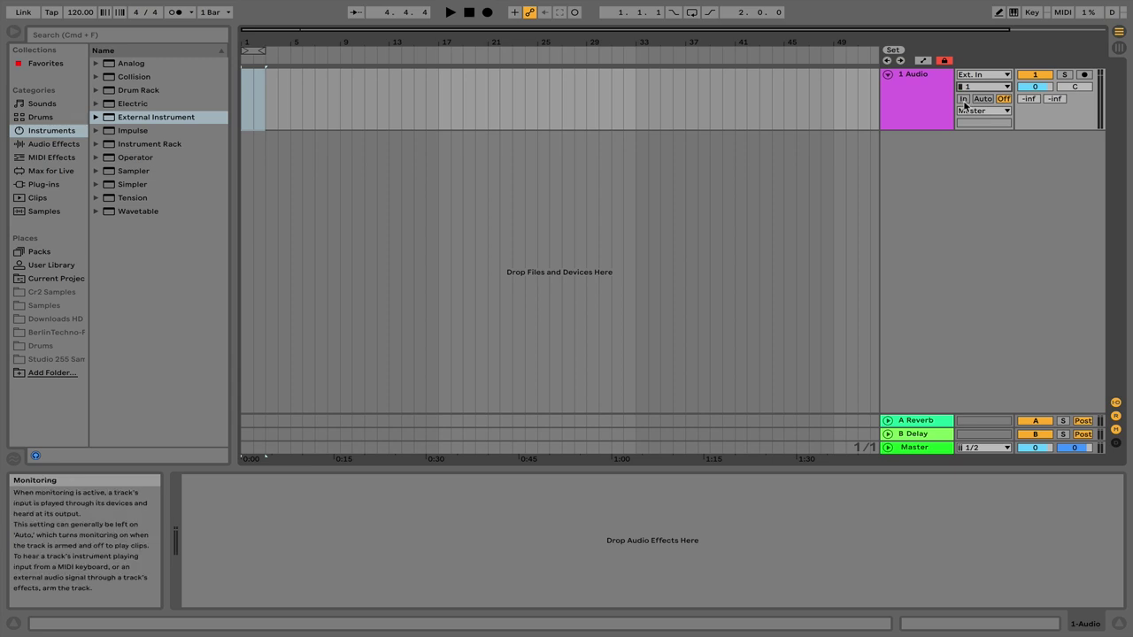
click(964, 99)
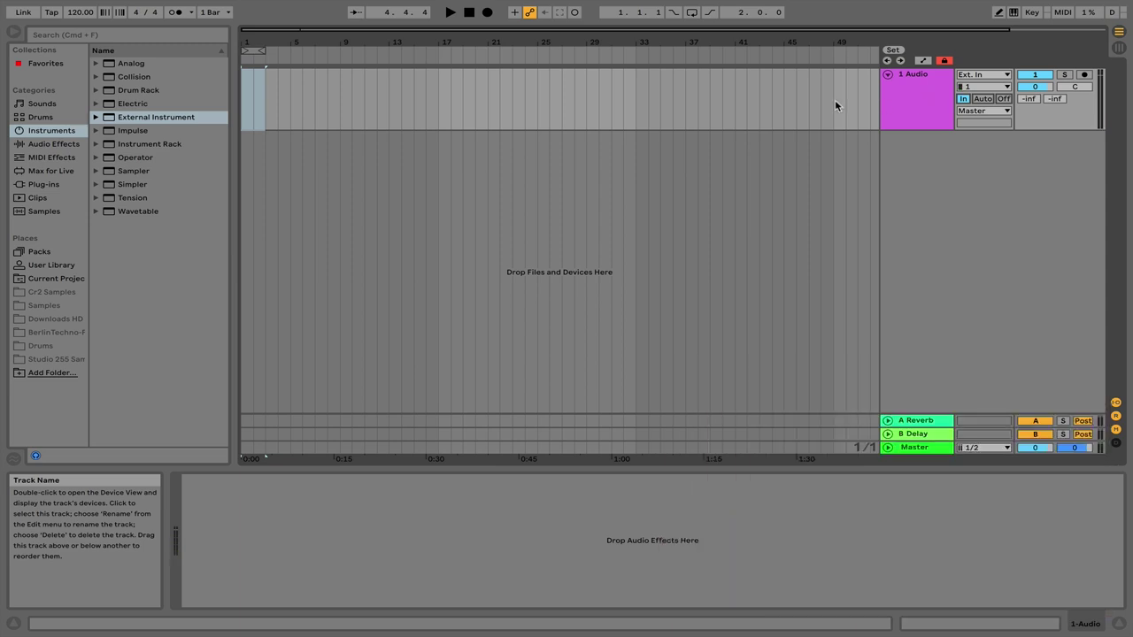
- Load External Instrument on a new track and enable Track output on the minilogue MIDI OUT port
click(68, 137)
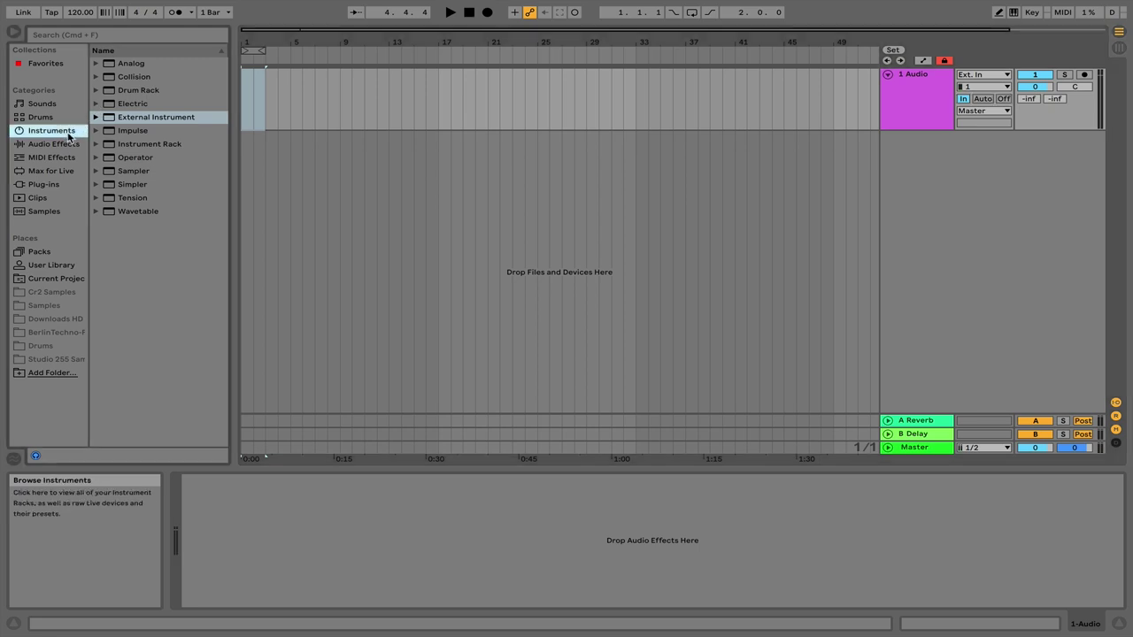
double_click(149, 118)
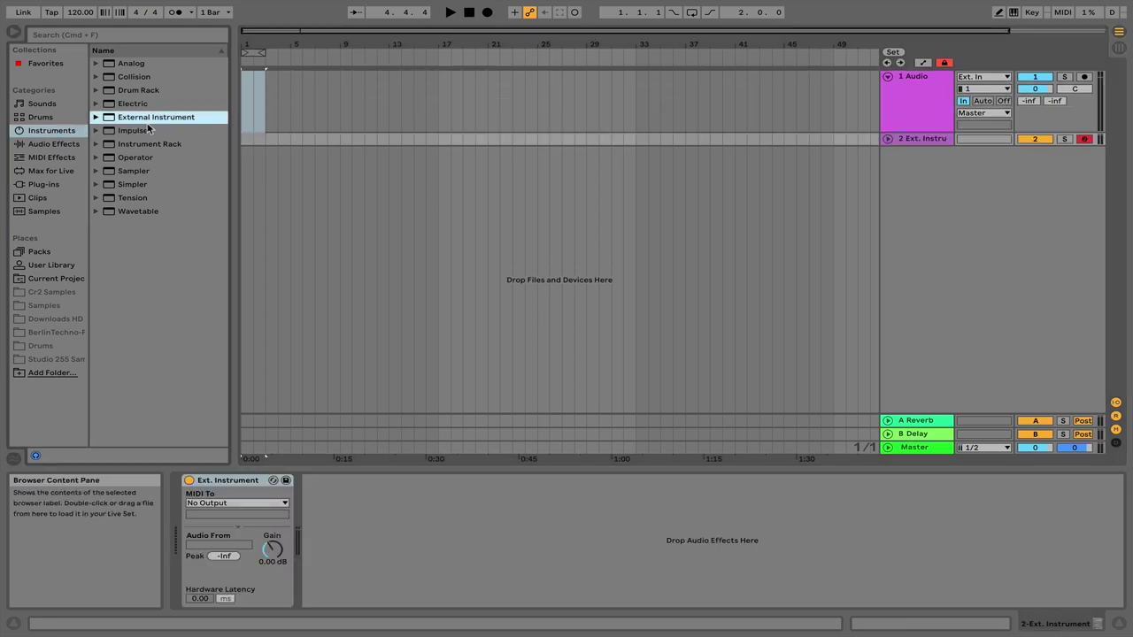
click(224, 496)
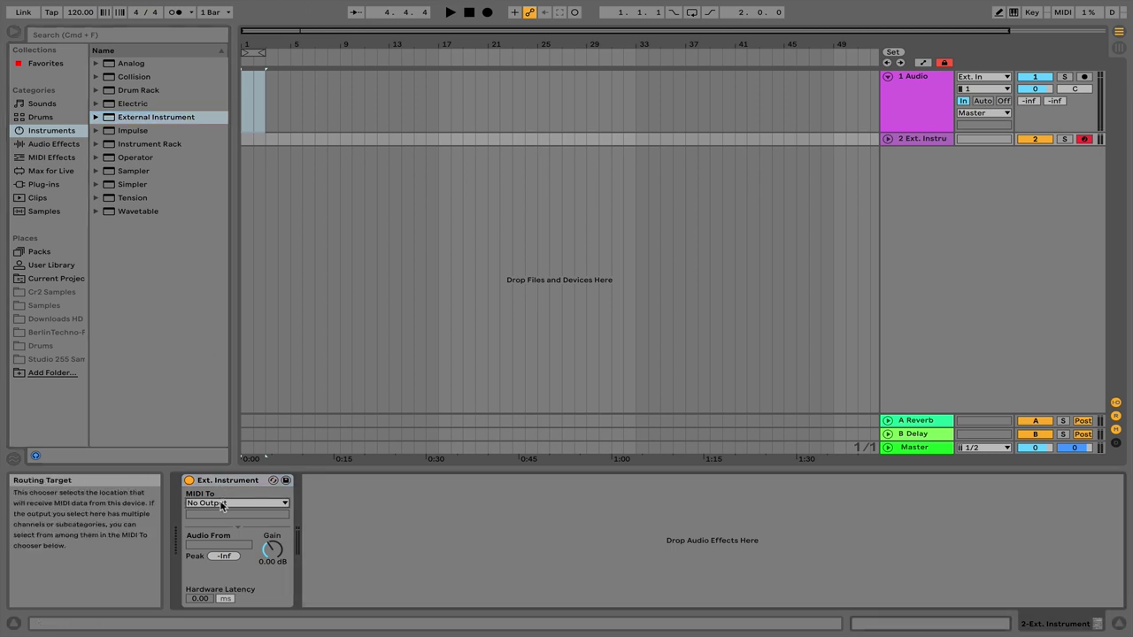
click(221, 505)
click(222, 529)
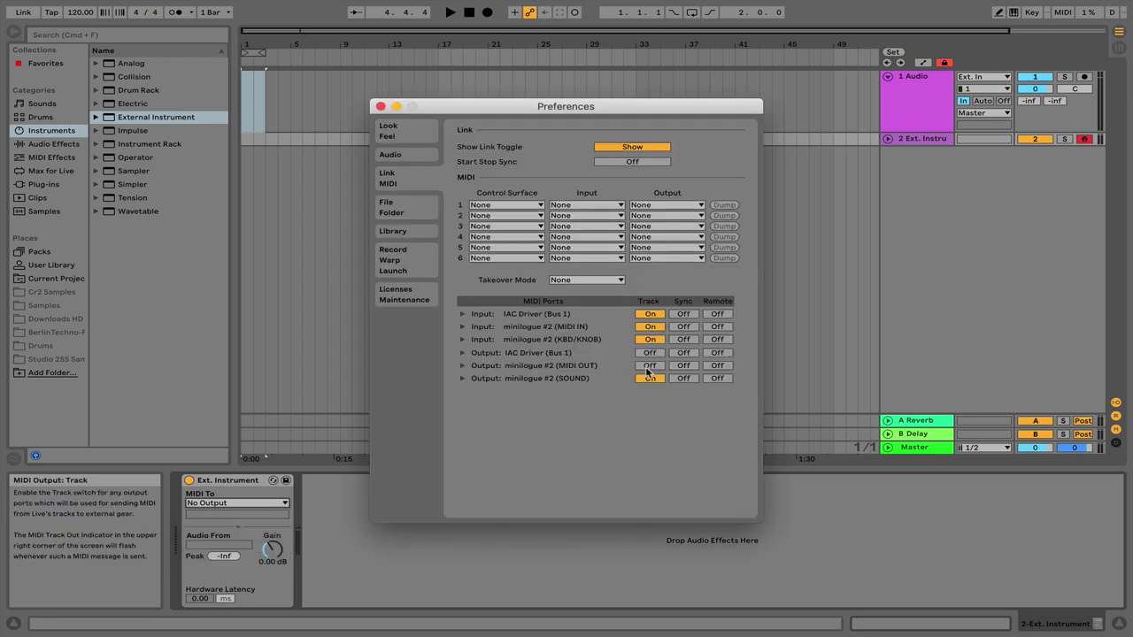
click(649, 370)
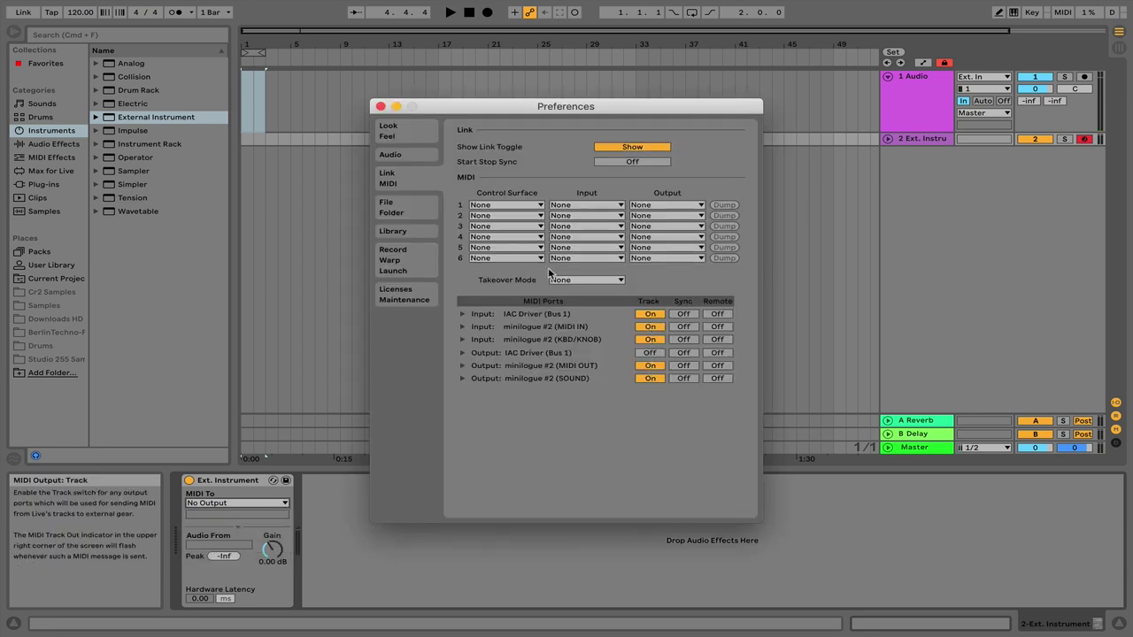
click(380, 106)
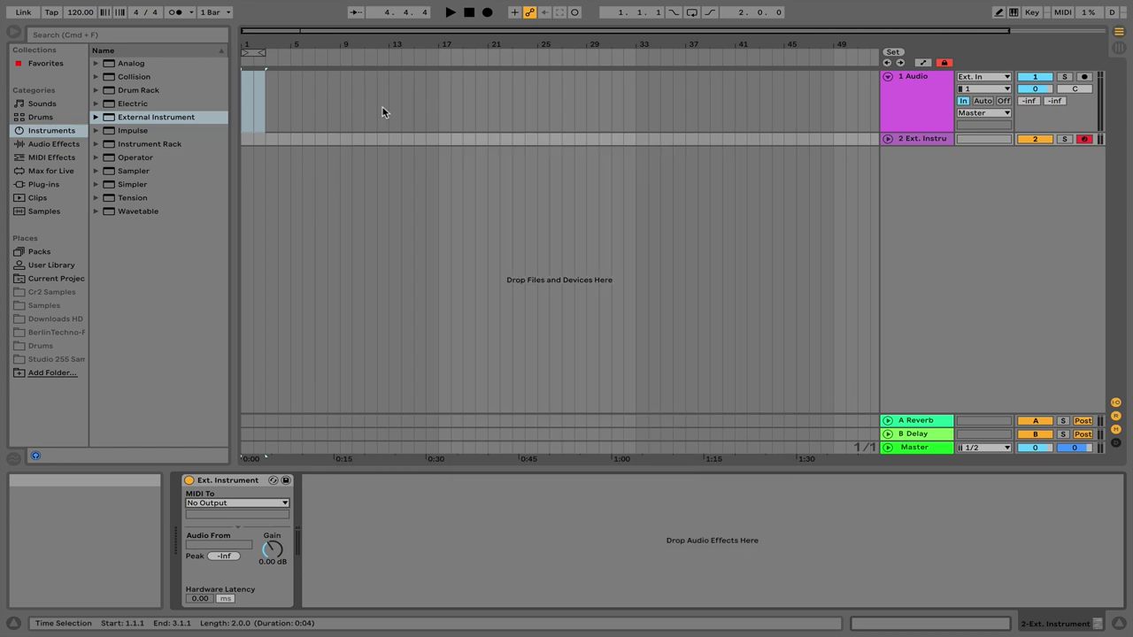
- Route the External Instrument's MIDI to minilogue #2 (SOUND) and select the Ext. Instrument track
click(247, 503)
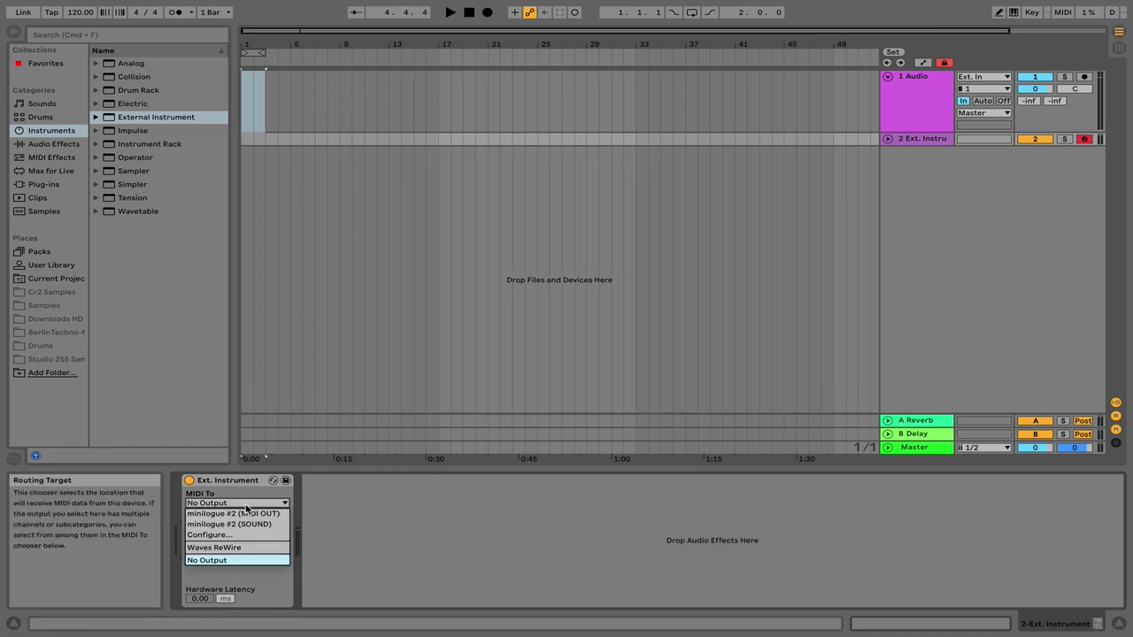
click(255, 525)
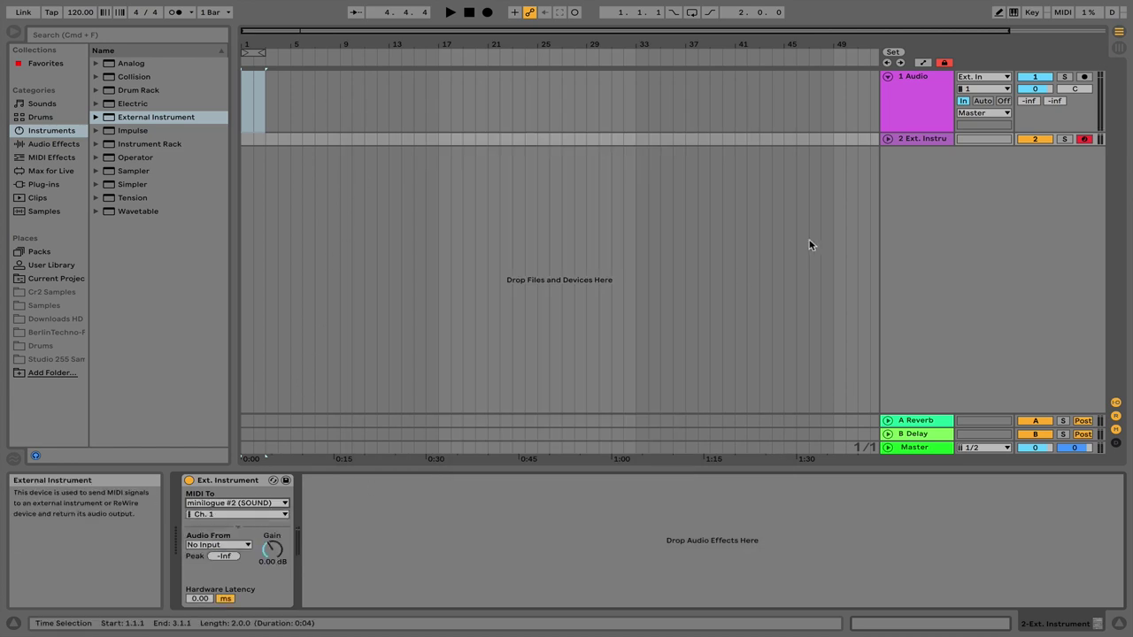
click(888, 139)
click(908, 182)
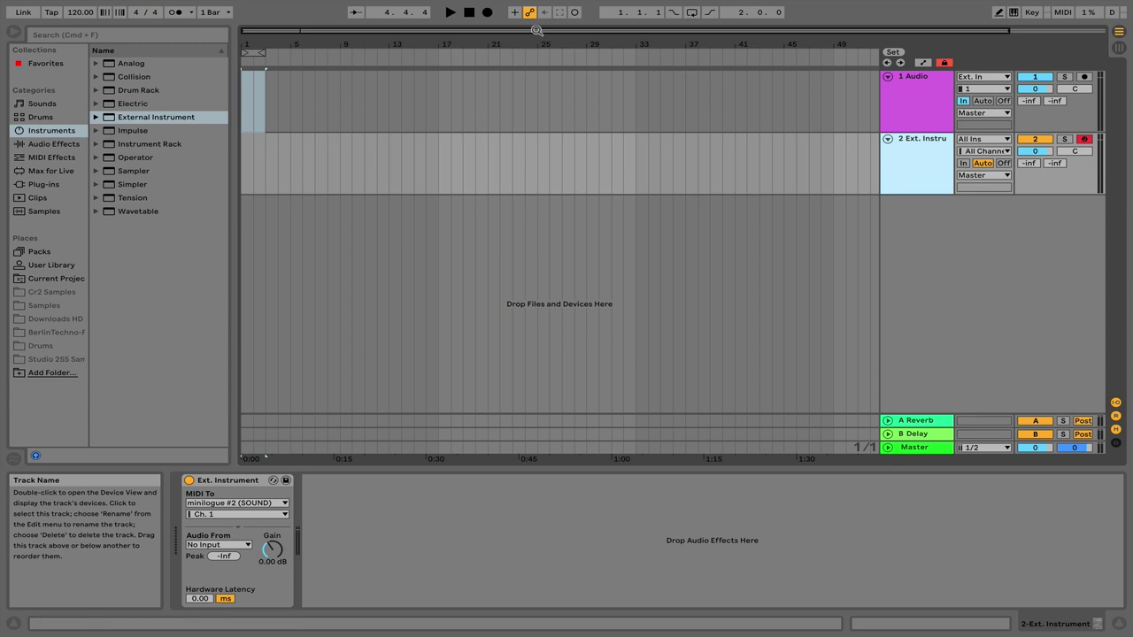
- Record a short MIDI take on 2 Ext. Instrument, then switch on Loop and play it back
click(487, 13)
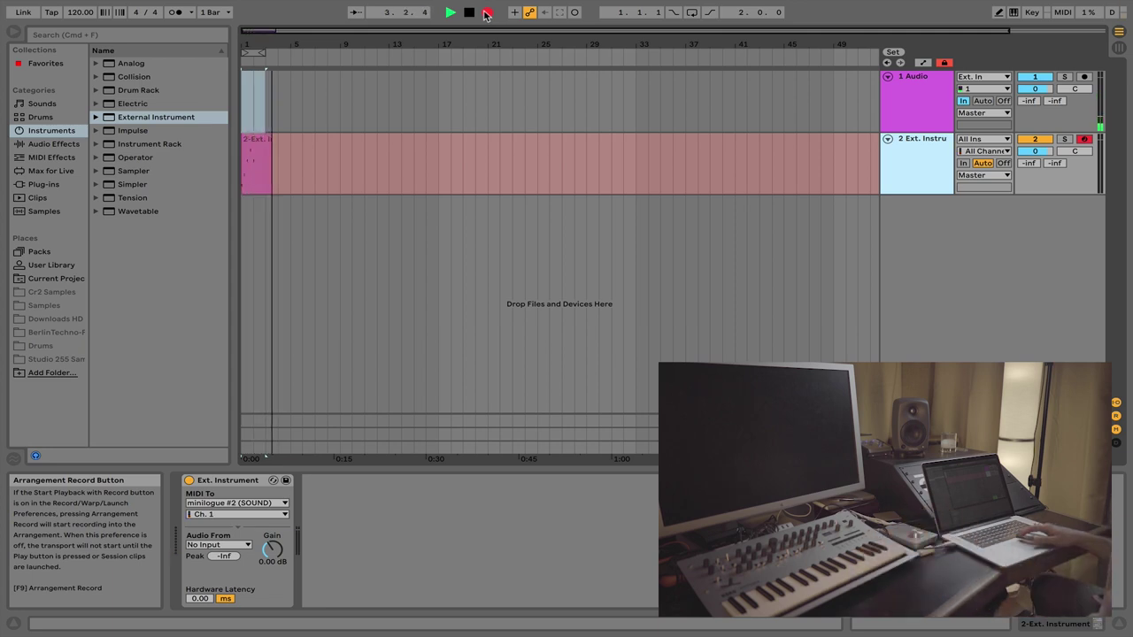
key(space)
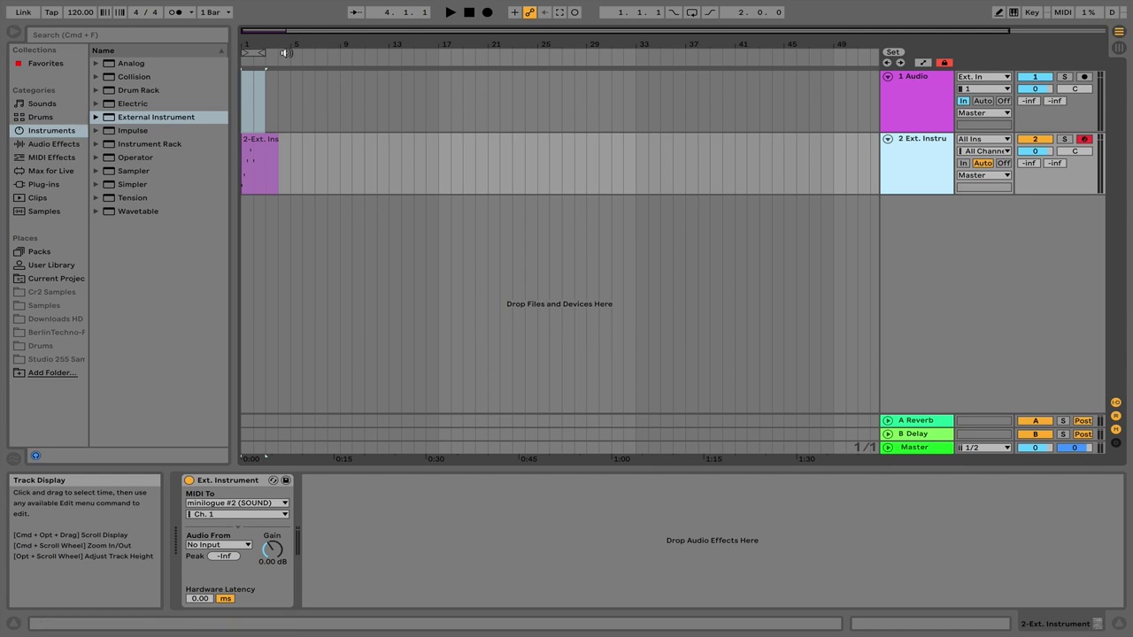
click(692, 13)
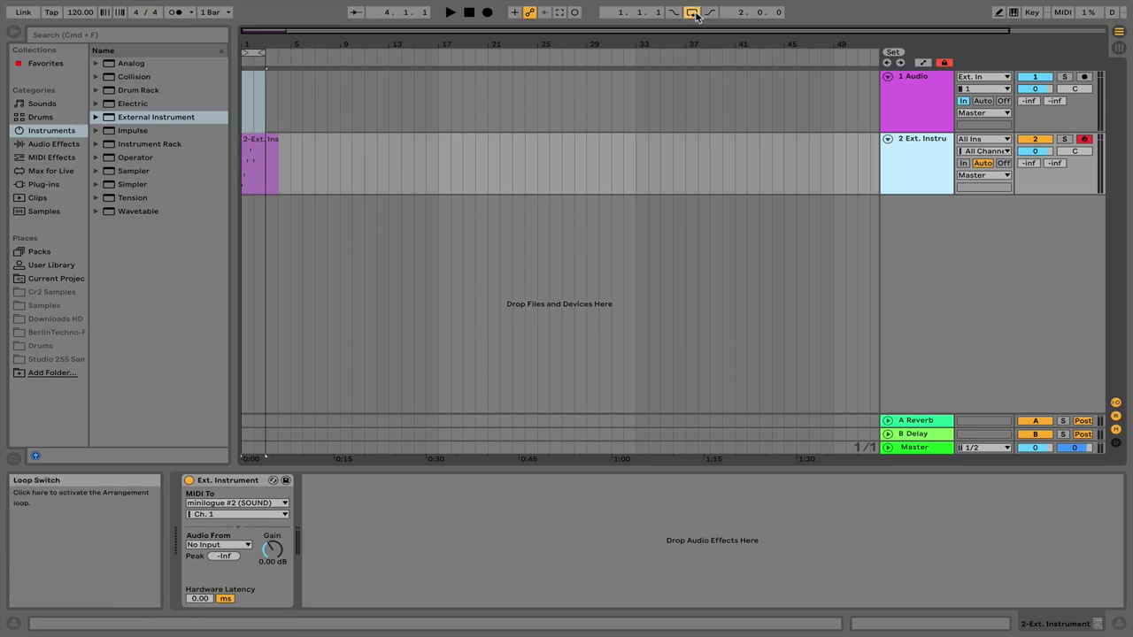
key(space)
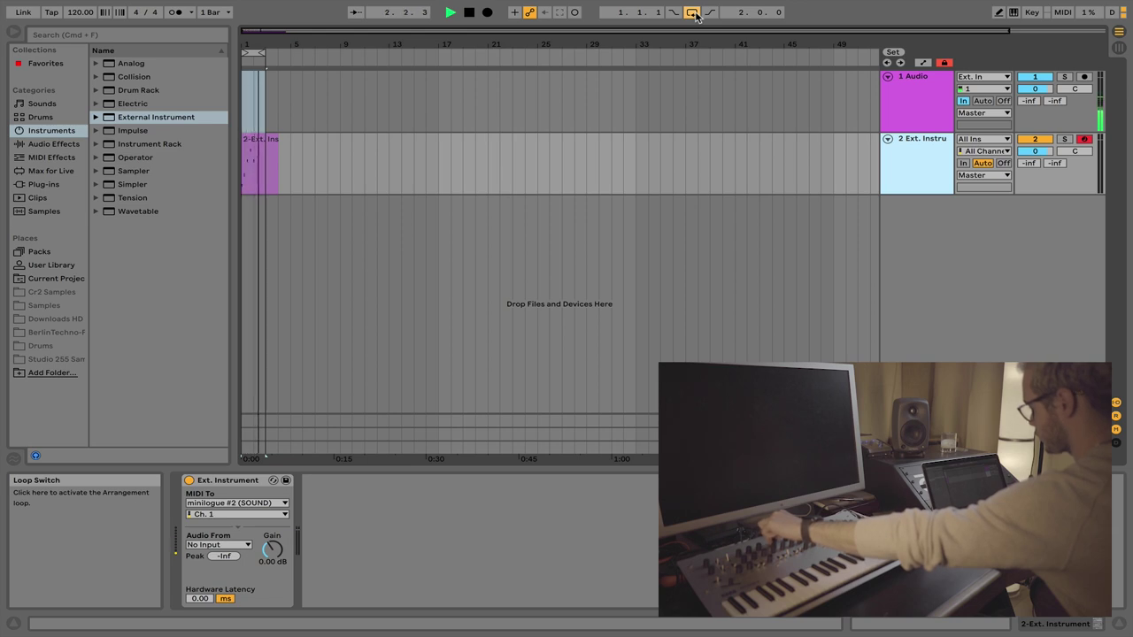
key(space)
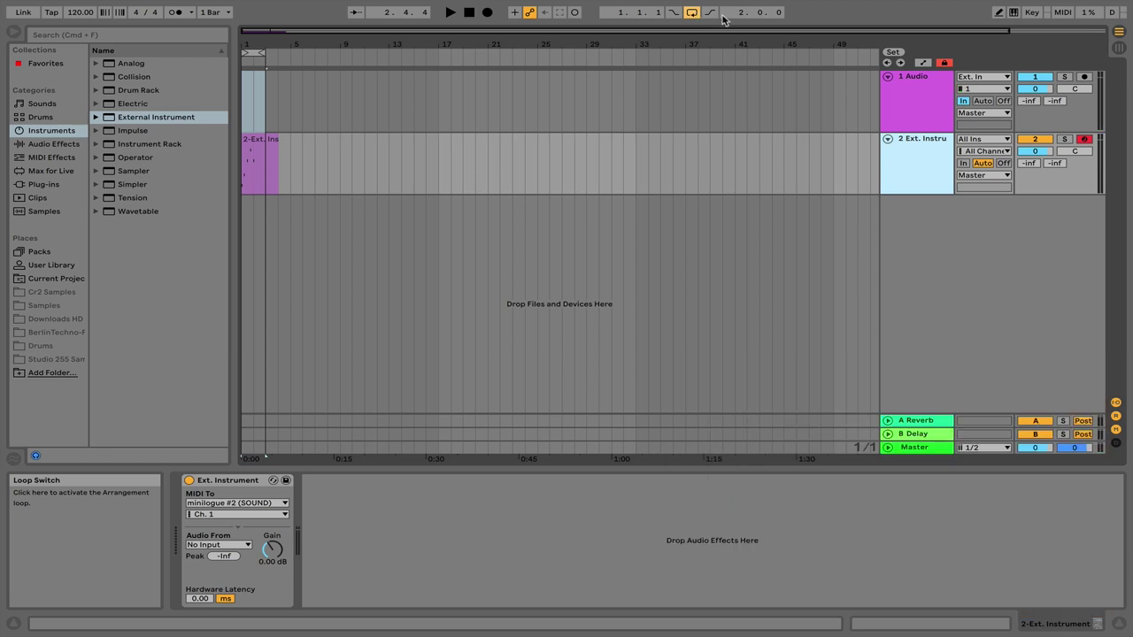
- Arm the 1 Audio track and record the synth's output as a new audio clip
click(1085, 79)
click(913, 105)
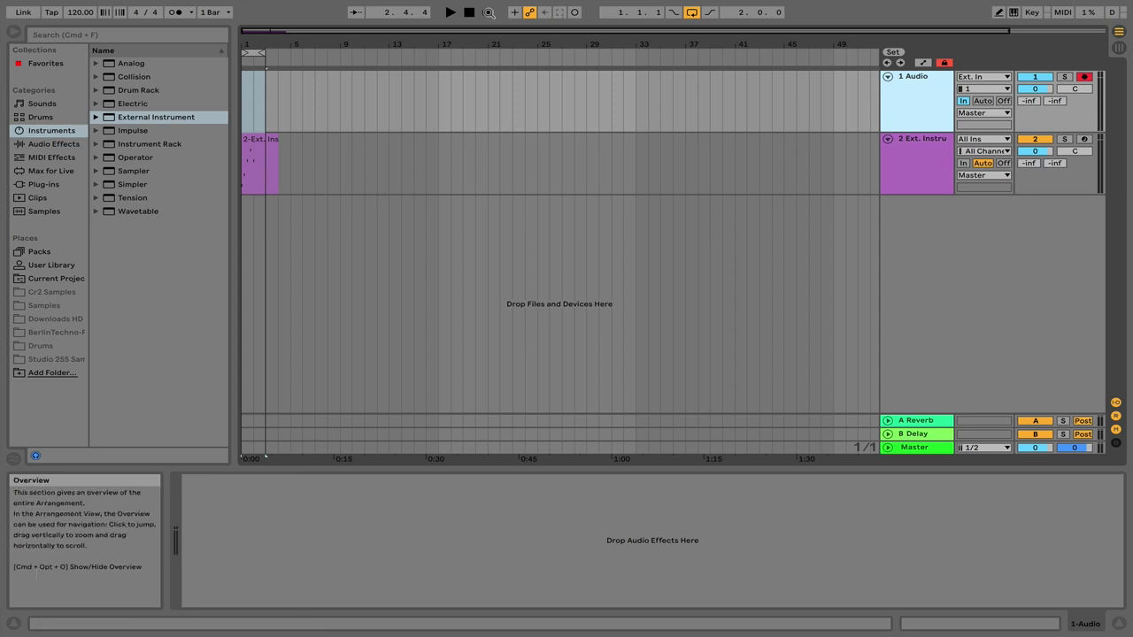
click(488, 12)
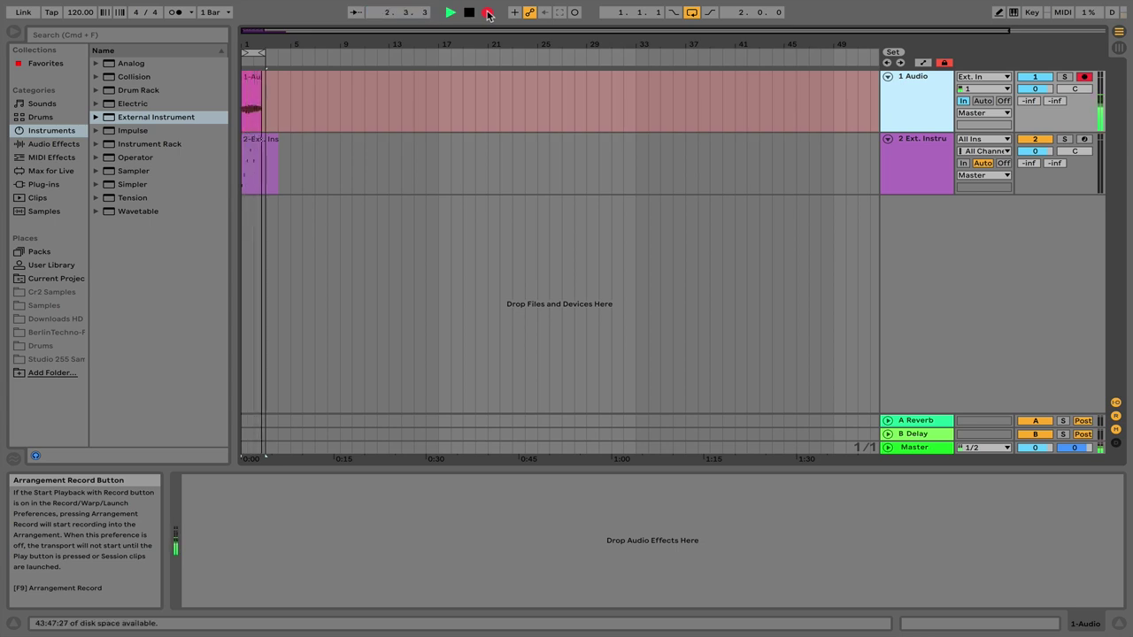
key(space)
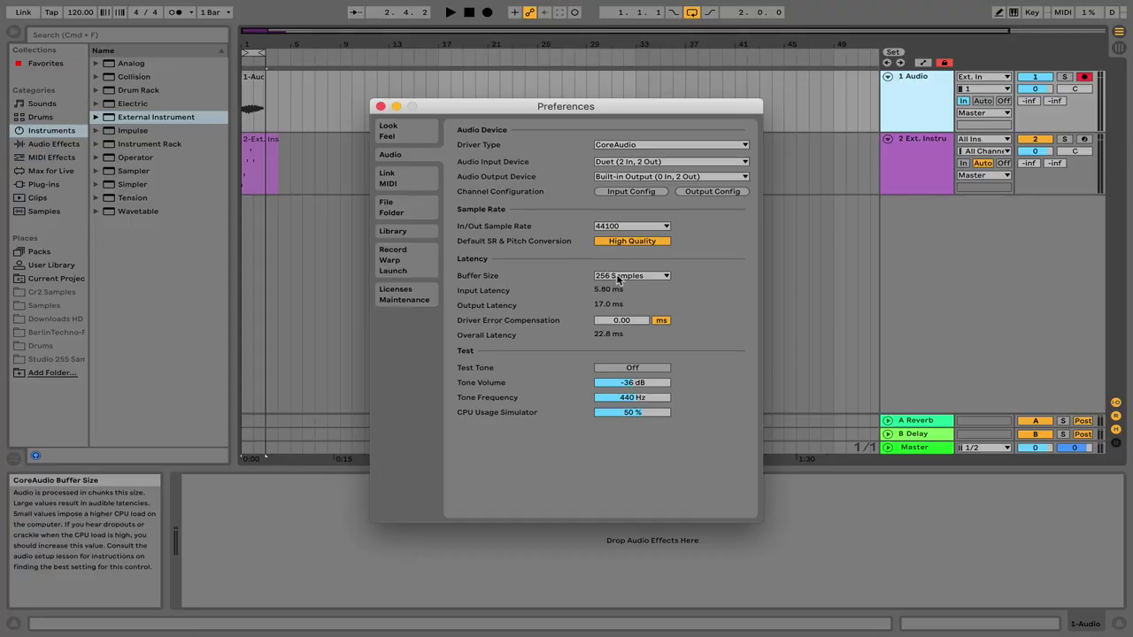
- Check the 256-sample I/O buffer size, then trim the audio region's start to align with the MIDI
click(630, 275)
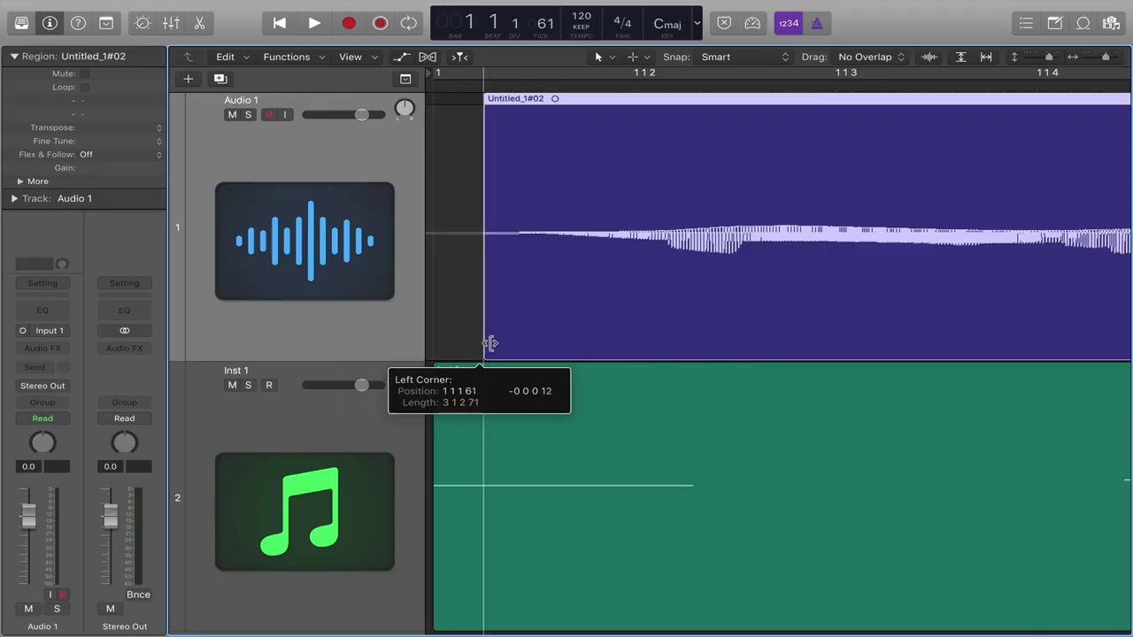
drag(495, 342, 473, 307)
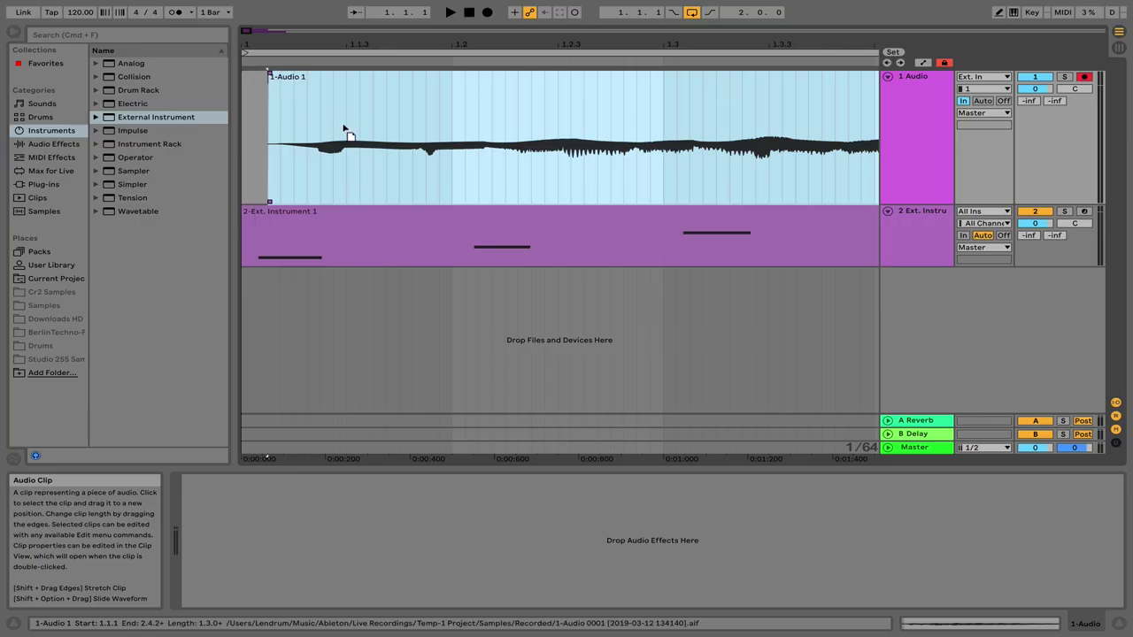
- Slide the 1-Audio 1 clip earlier to start at bar 1 with the MIDI clip, then deselect it
drag(346, 132, 278, 162)
click(252, 183)
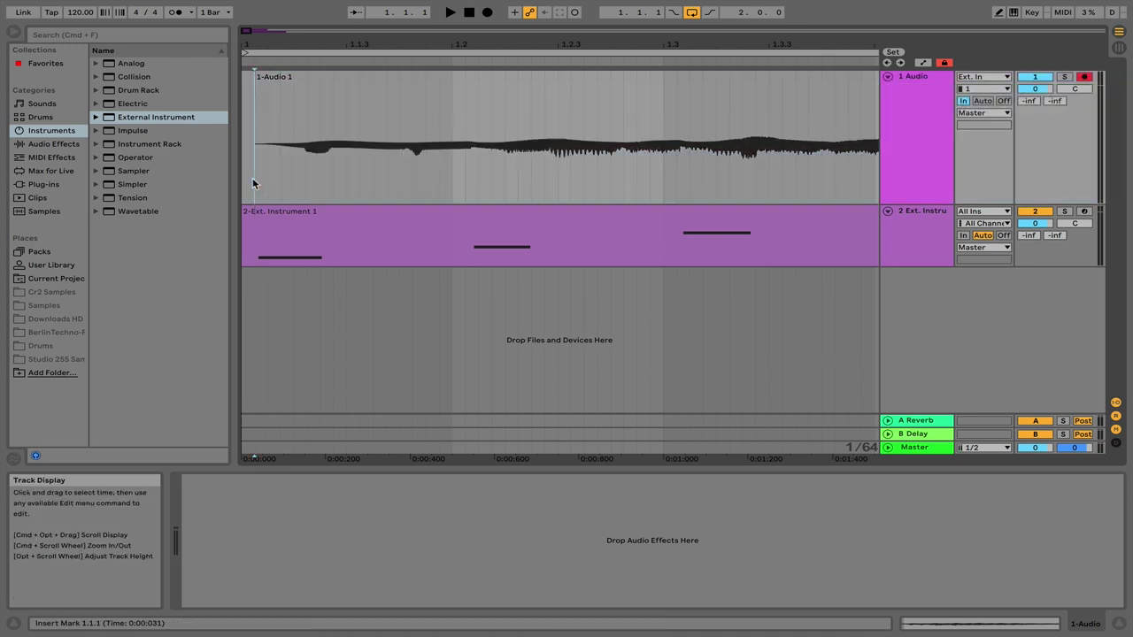